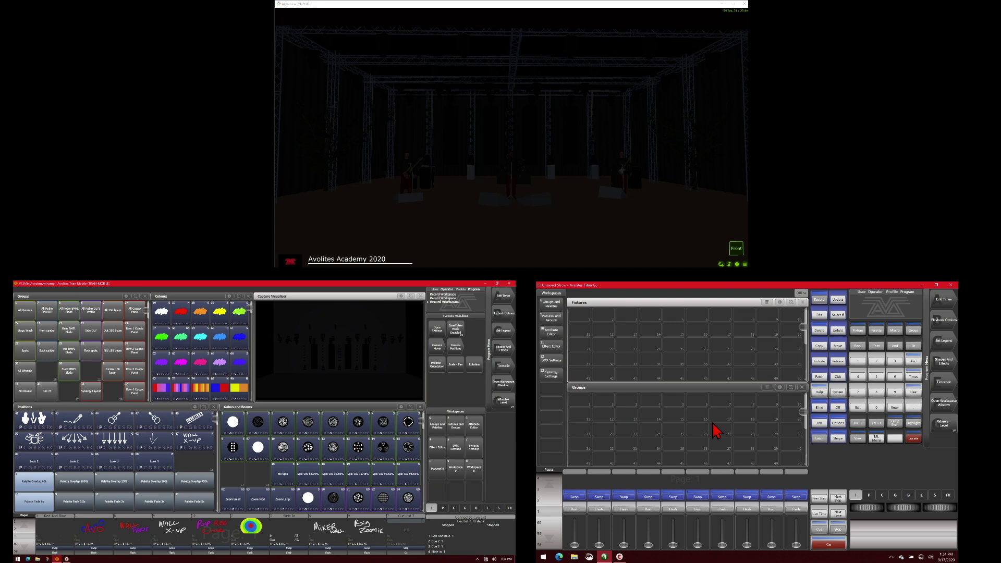
Check both PCs' network connections in the Windows tray, then bring up Titan Go's System menu.
{"action": "left_click", "coordinate": [486, 559]}
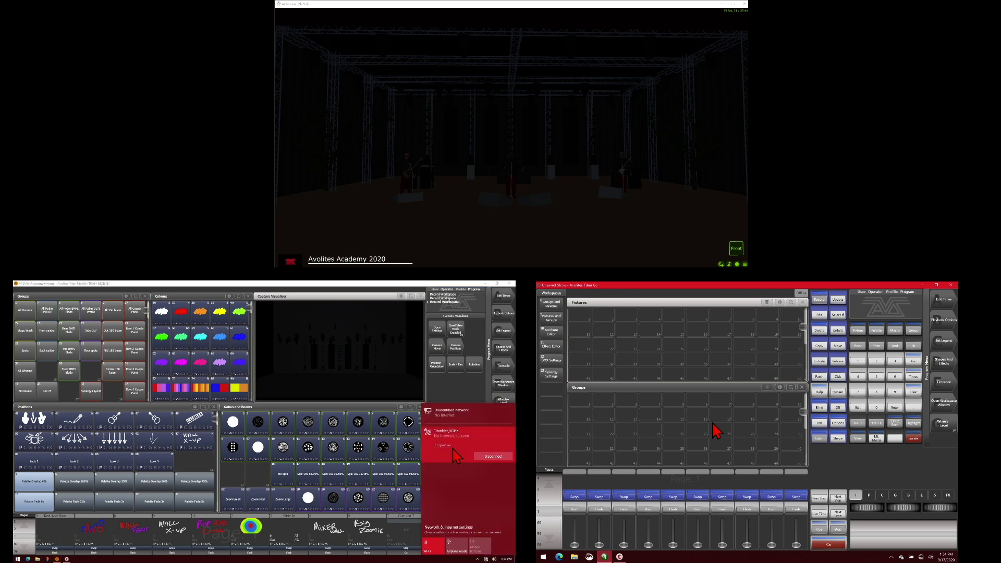
{"action": "left_click", "coordinate": [466, 402]}
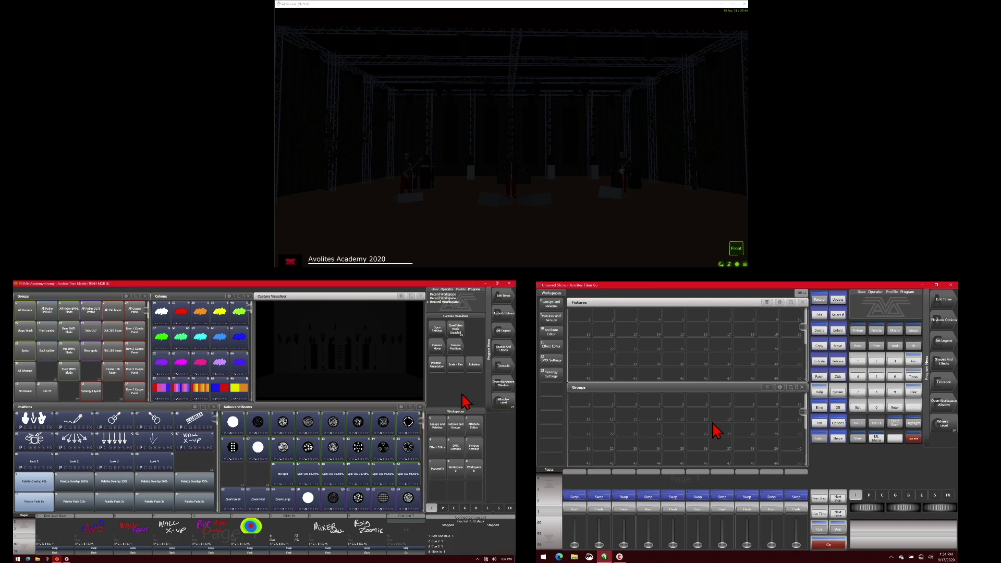
{"action": "left_click", "coordinate": [921, 558]}
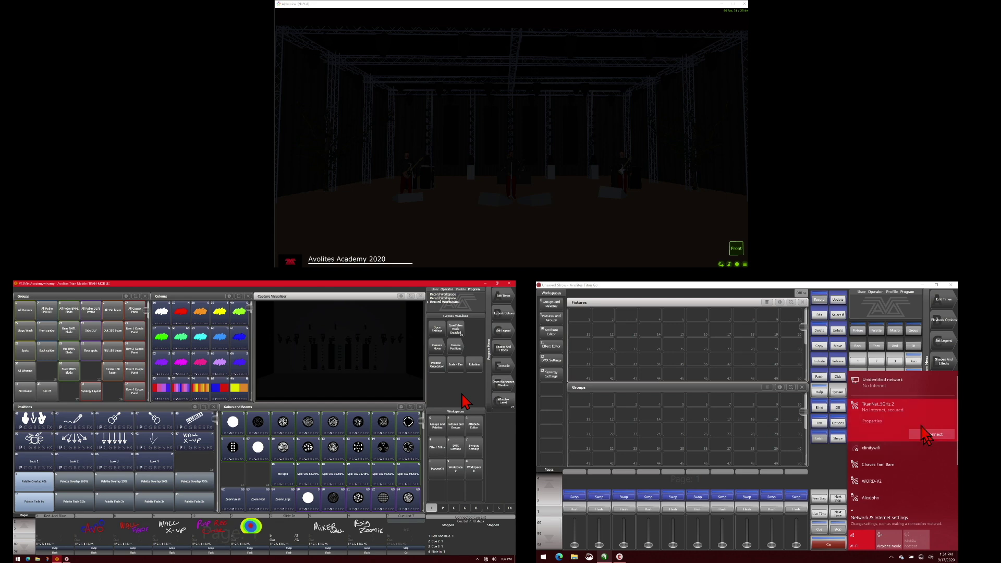
{"action": "left_click", "coordinate": [773, 297]}
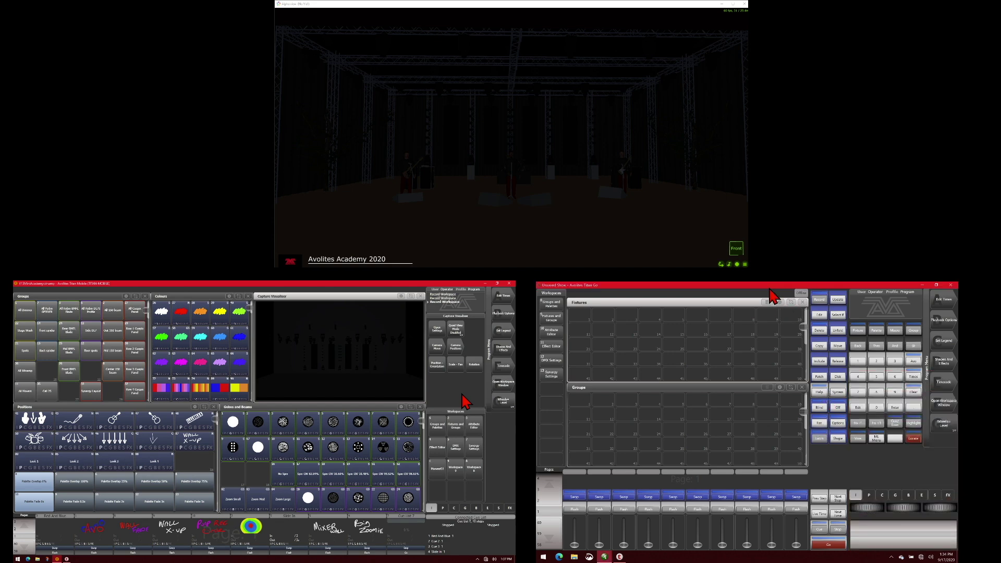
{"action": "left_click", "coordinate": [842, 391]}
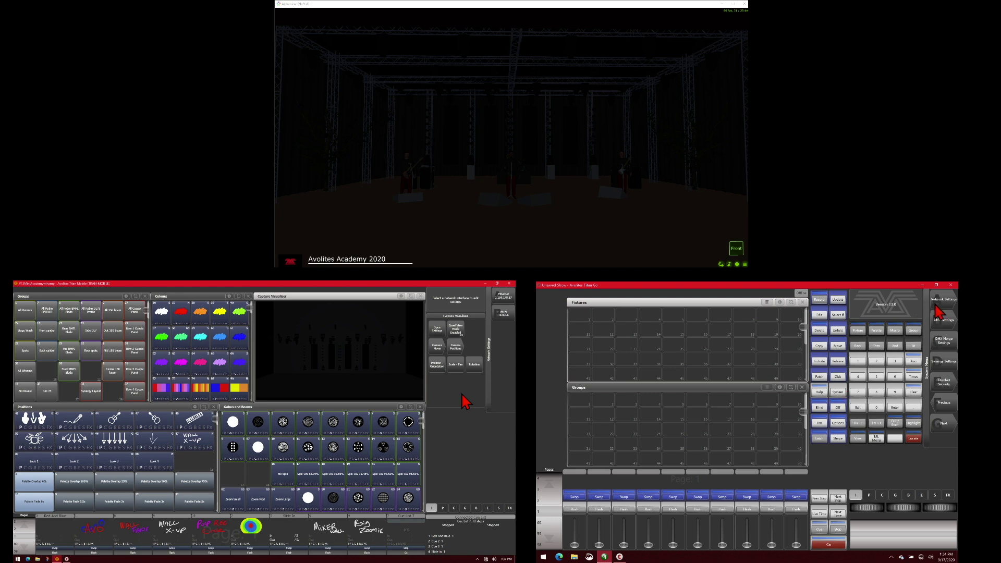
Review the Wi-Fi and Ethernet interfaces in Network Settings, then exit to the main menu.
{"action": "left_click", "coordinate": [936, 305]}
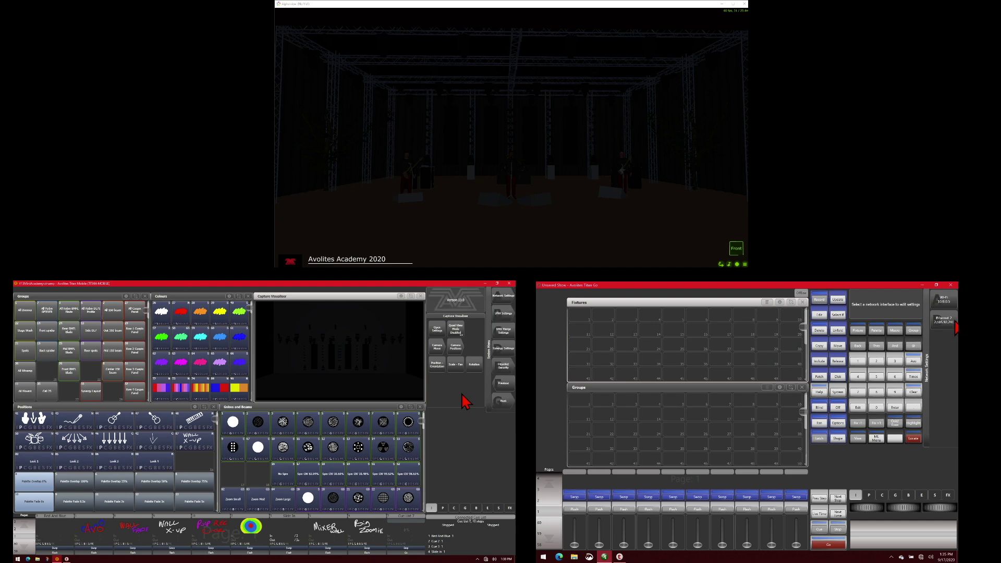
{"action": "left_click", "coordinate": [858, 409]}
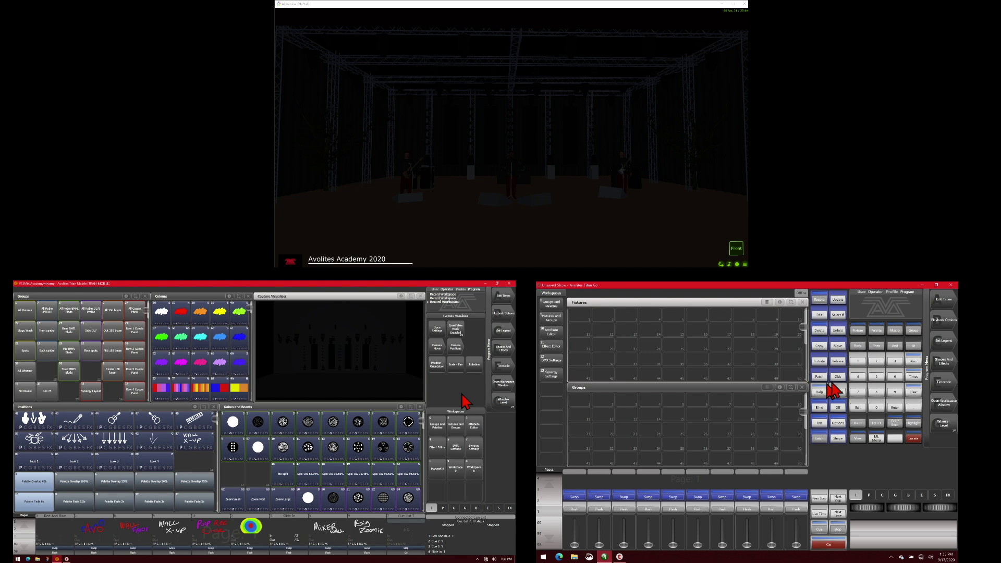
Join the TITAN-MOBILE TitanNet session from Titan Go as a multi-user client.
{"action": "left_click", "coordinate": [839, 377]}
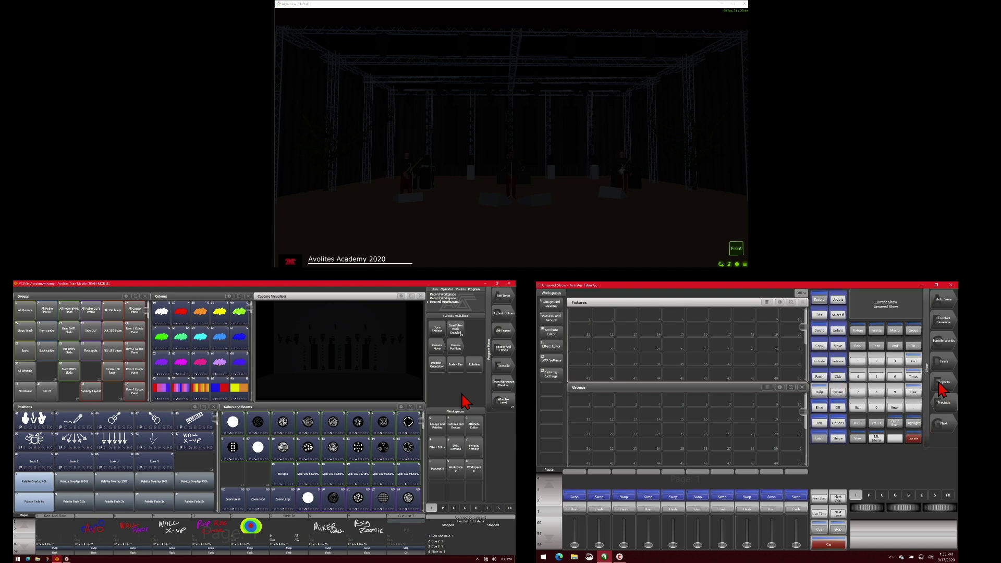
{"action": "left_click", "coordinate": [945, 321]}
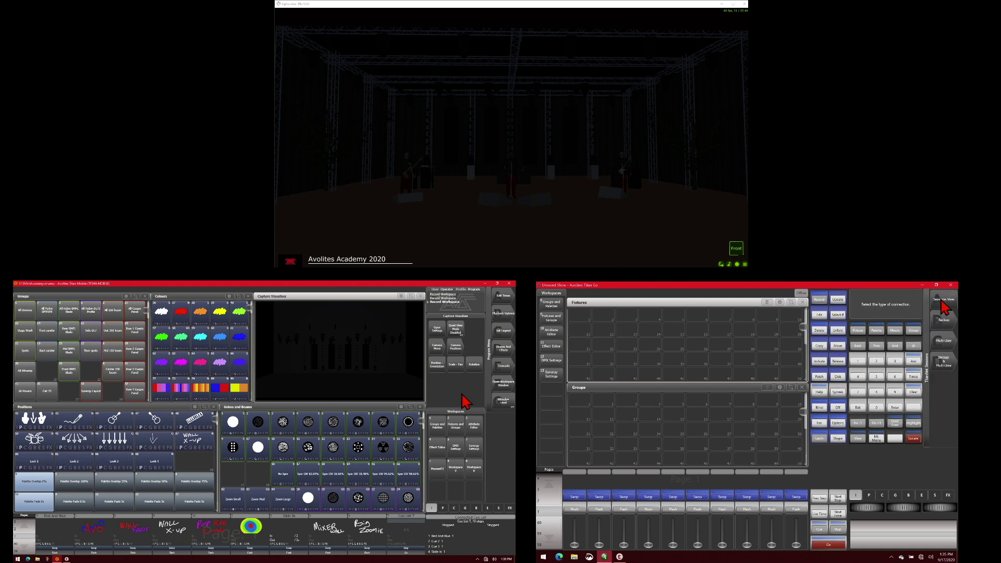
{"action": "left_click", "coordinate": [944, 306]}
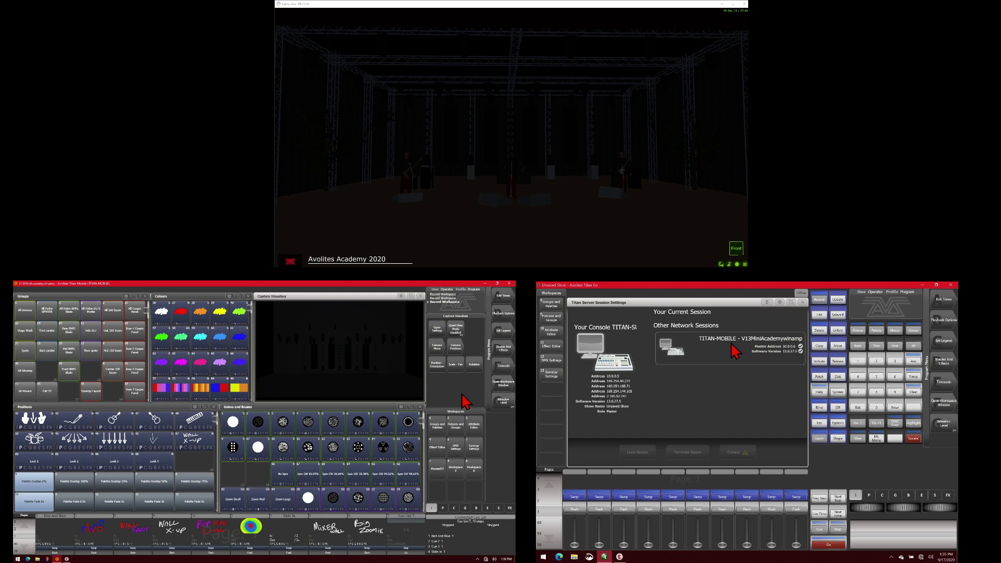
{"action": "left_click", "coordinate": [713, 359]}
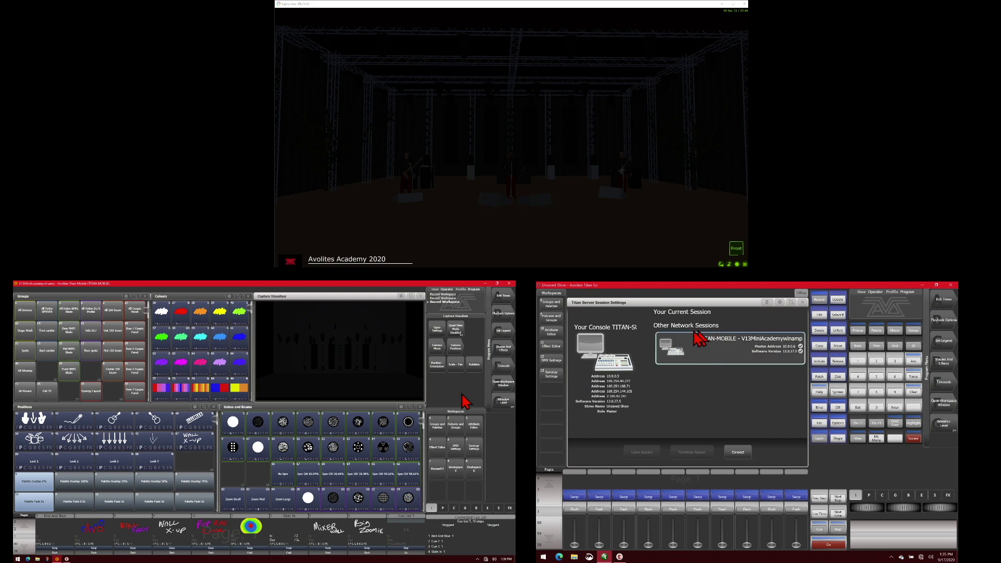
{"action": "left_click", "coordinate": [737, 457]}
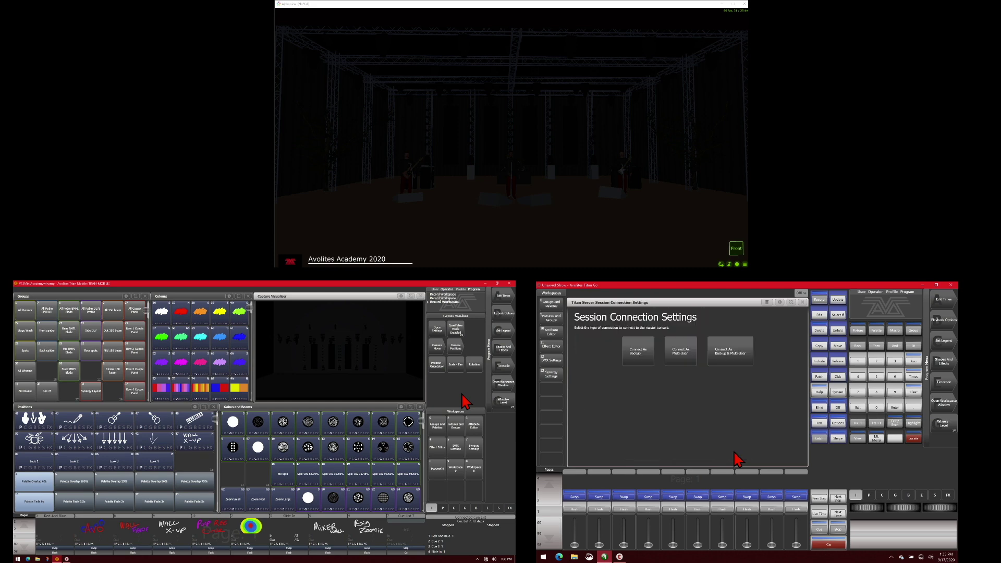
{"action": "left_click", "coordinate": [681, 355]}
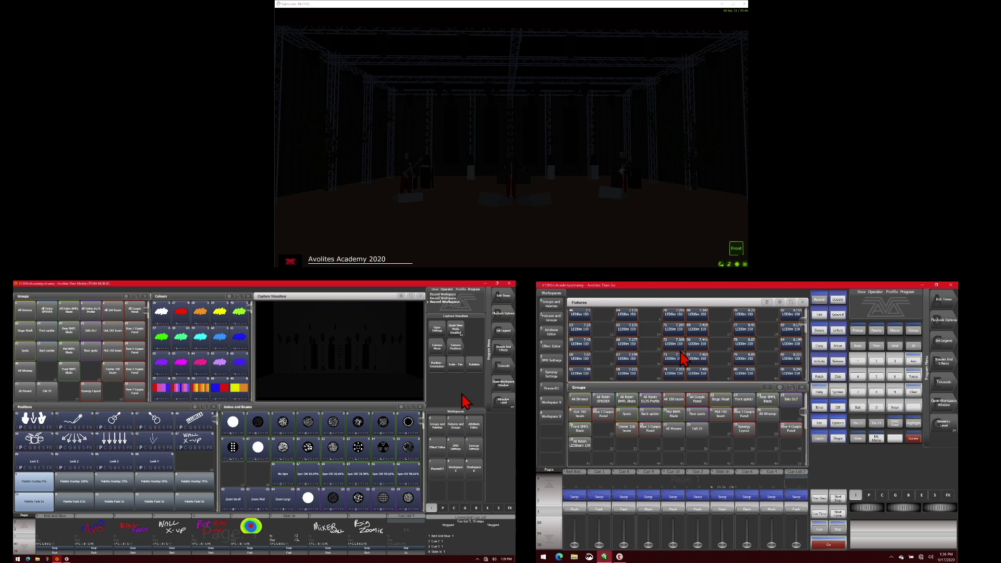
Open the Groups and Palettes workspace, then raise and lower playback fader 6.
{"action": "left_click", "coordinate": [552, 319]}
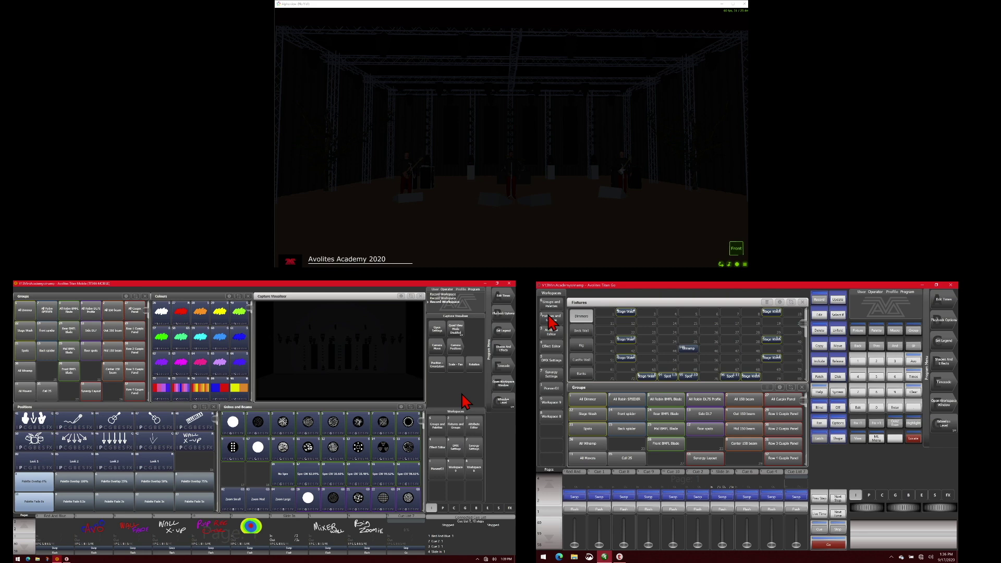
{"action": "left_click", "coordinate": [550, 309]}
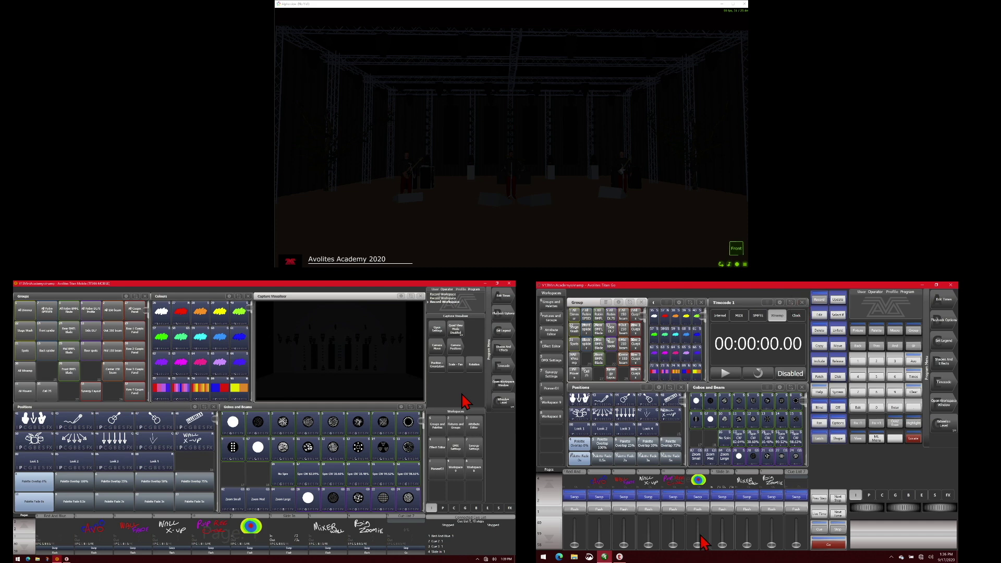
{"action": "left_click_drag", "start_coordinate": [698, 544], "coordinate": [695, 509]}
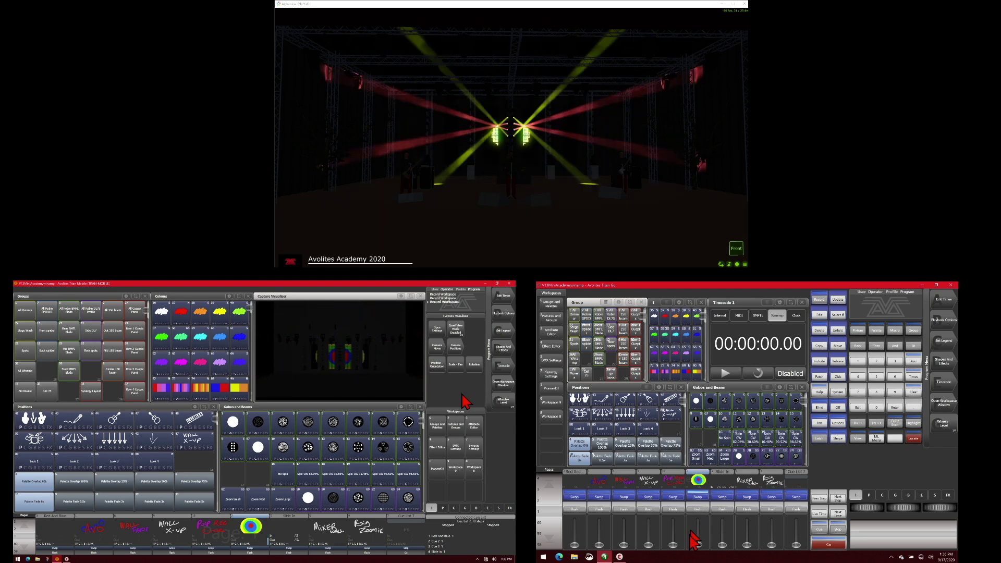
{"action": "left_click_drag", "start_coordinate": [698, 514], "coordinate": [698, 545]}
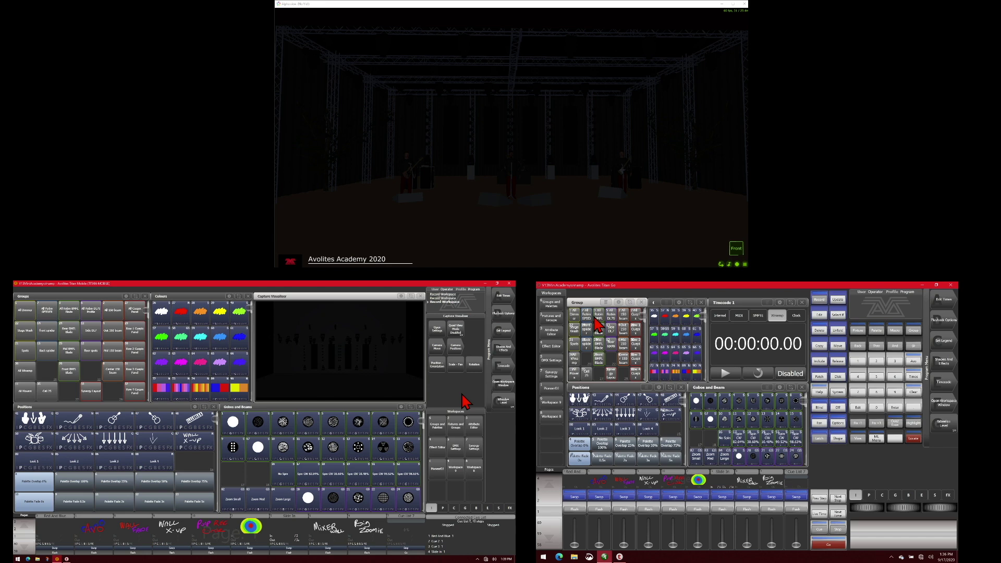
Select All Robin BMFL Blade, locate it, apply position palette 43, and adjust tilt.
{"action": "left_click", "coordinate": [594, 322]}
{"action": "left_click", "coordinate": [915, 440]}
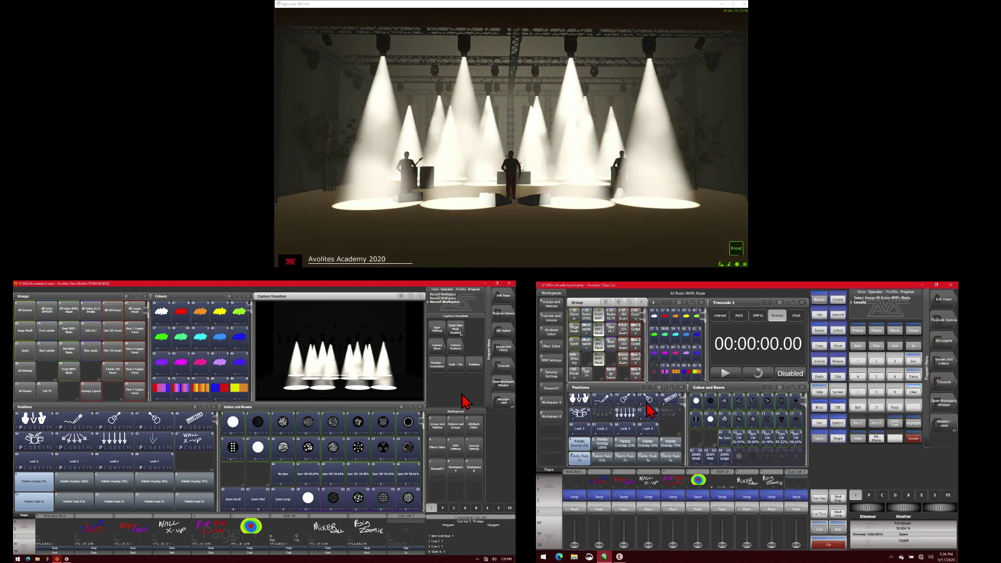
{"action": "left_click", "coordinate": [603, 401]}
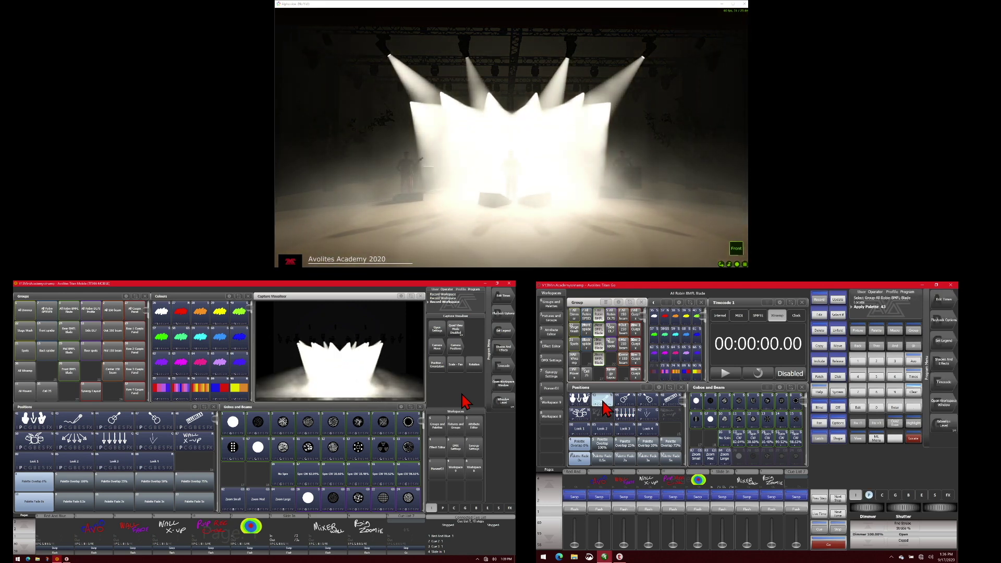
{"action": "left_click", "coordinate": [870, 498]}
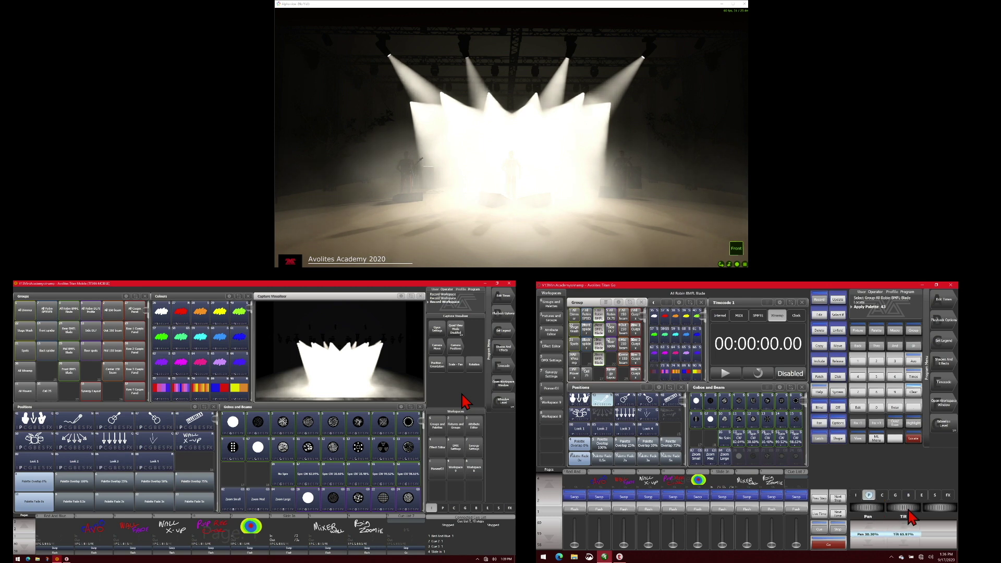
{"action": "scroll", "coordinate": [912, 518], "scroll_direction": "down", "scroll_amount": 5}
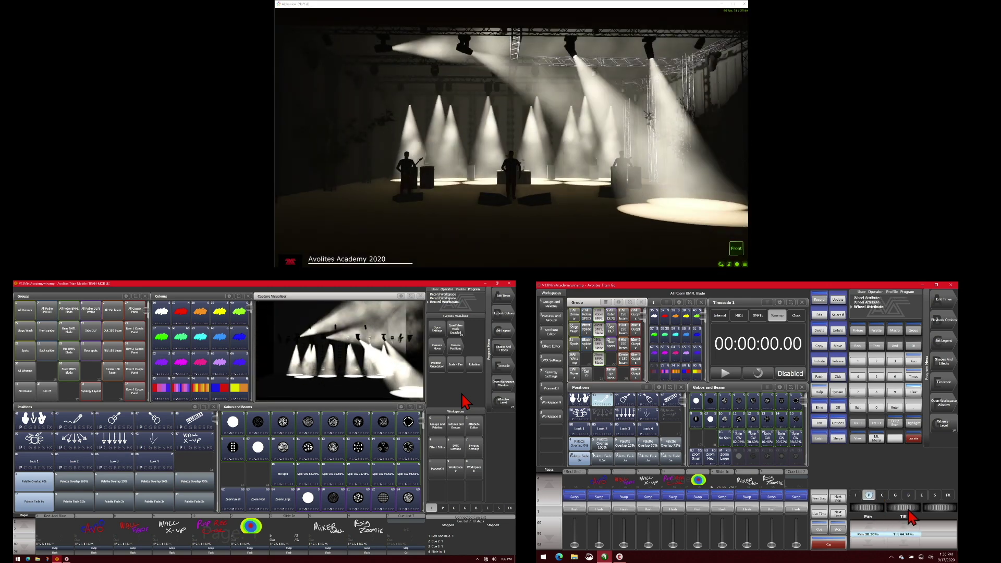
{"action": "scroll", "coordinate": [912, 518], "scroll_direction": "up", "scroll_amount": 4}
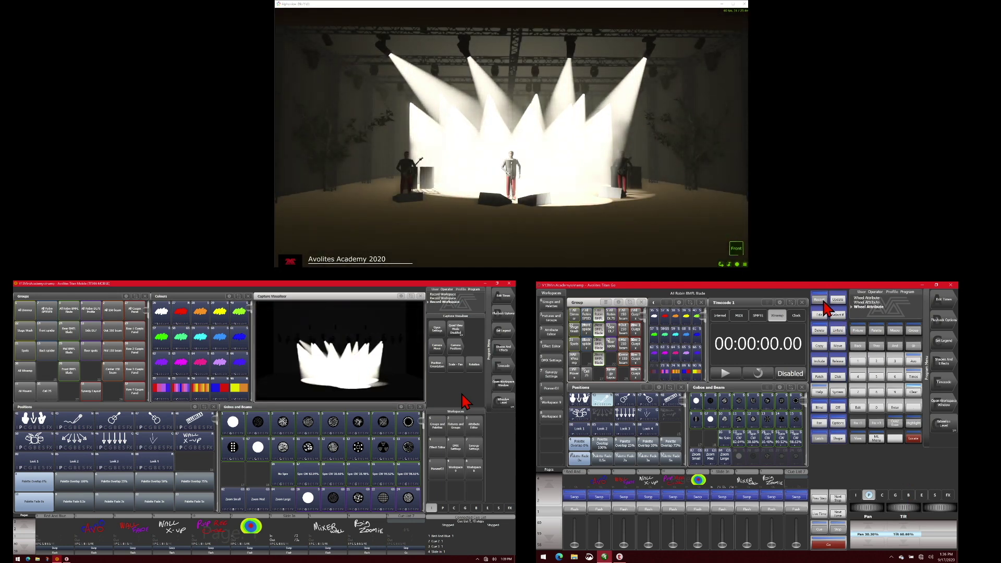
Update position palette 43 with the new tilt via Update/Merge, then clear the programmer.
{"action": "left_click", "coordinate": [823, 307]}
{"action": "left_click", "coordinate": [602, 400]}
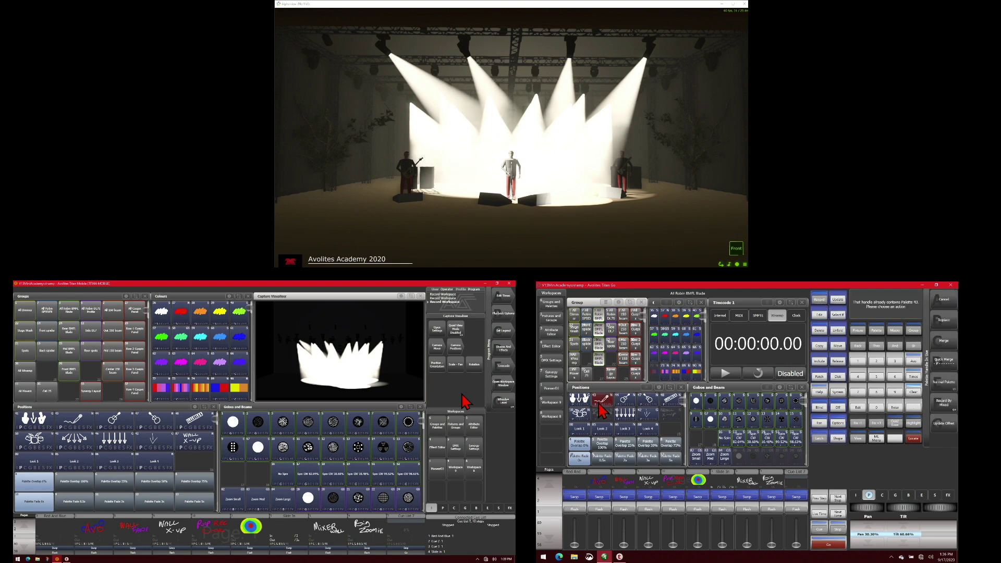
{"action": "left_click", "coordinate": [948, 363]}
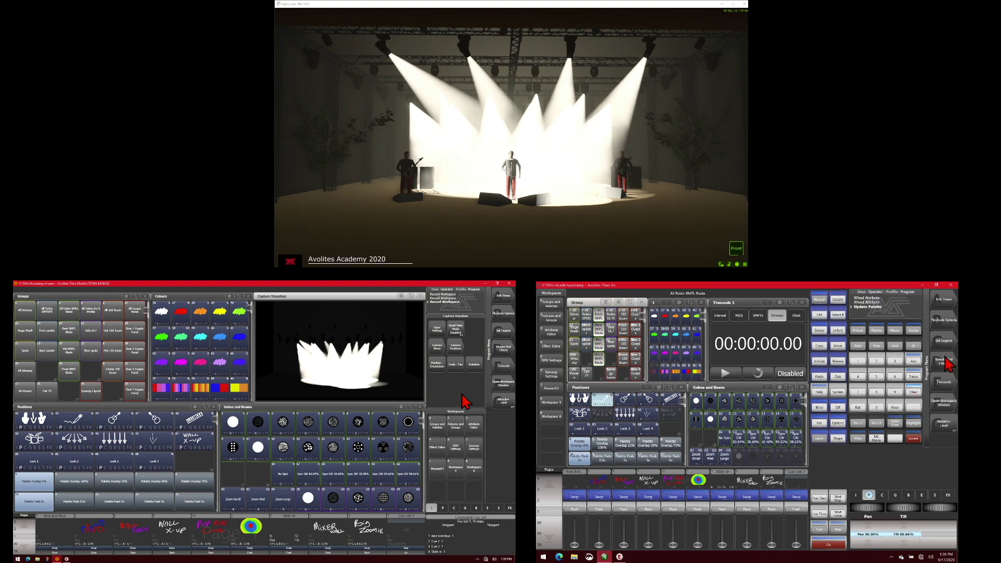
{"action": "left_click", "coordinate": [914, 393]}
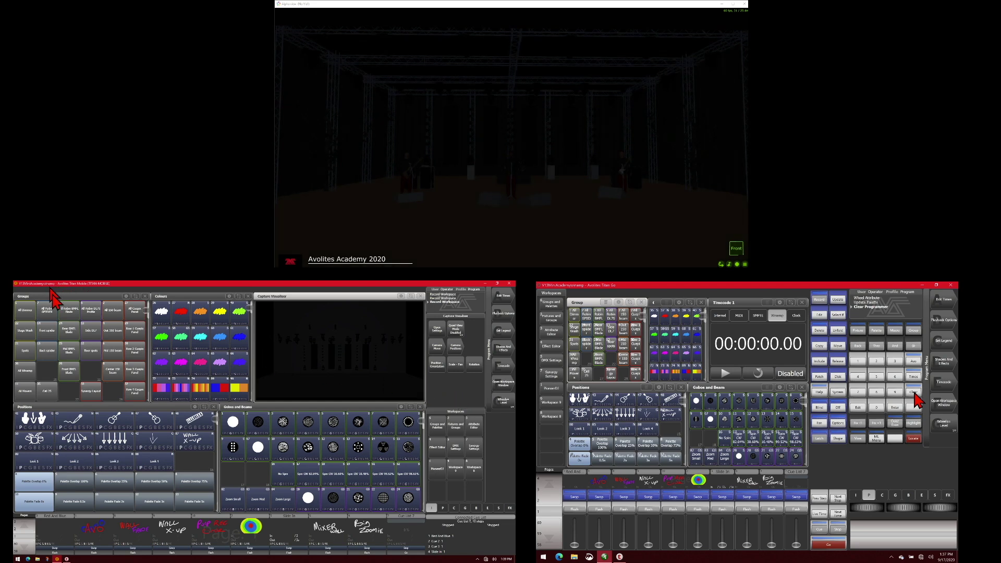
{"action": "left_click", "coordinate": [76, 330]}
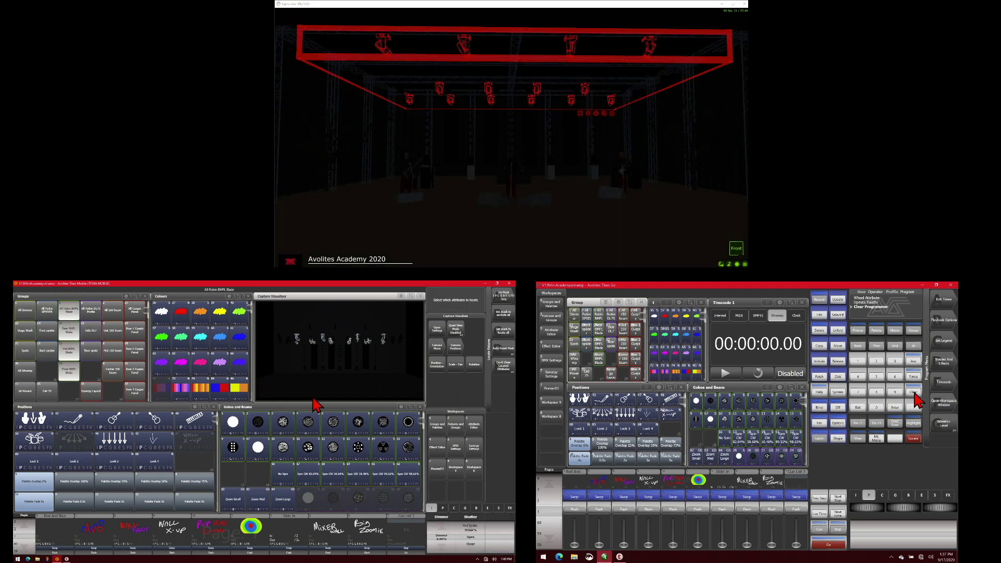
{"action": "left_click", "coordinate": [79, 420]}
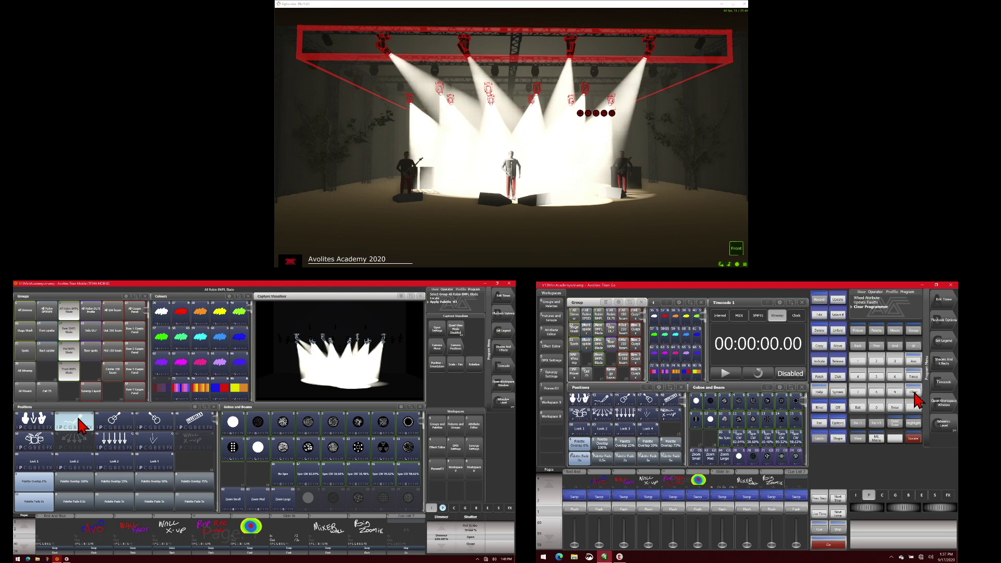
{"action": "left_click", "coordinate": [915, 394]}
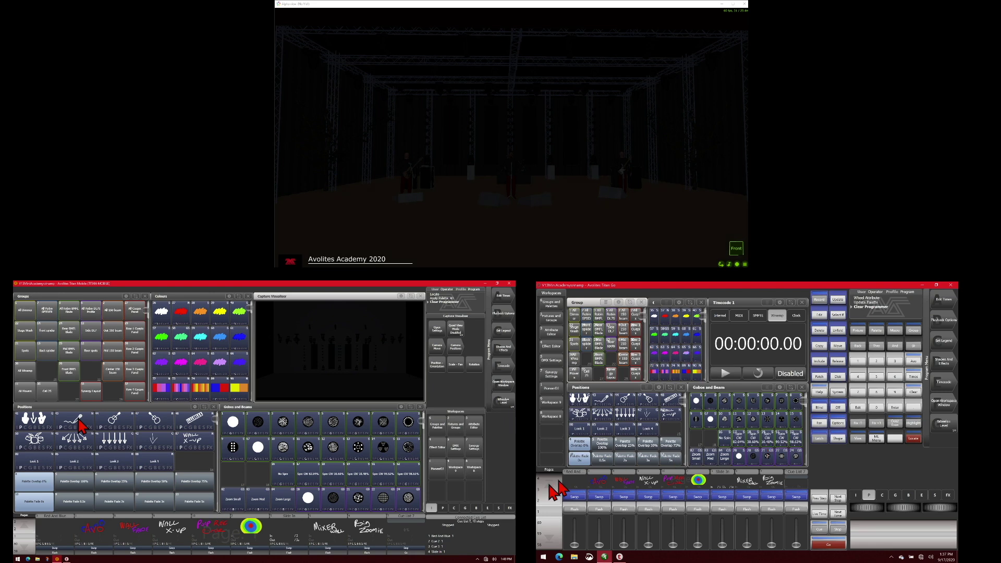
On playback page 2, locate All Robin BMFL Blade and apply Red, Look 3 and gobo 13.
{"action": "left_click", "coordinate": [551, 496]}
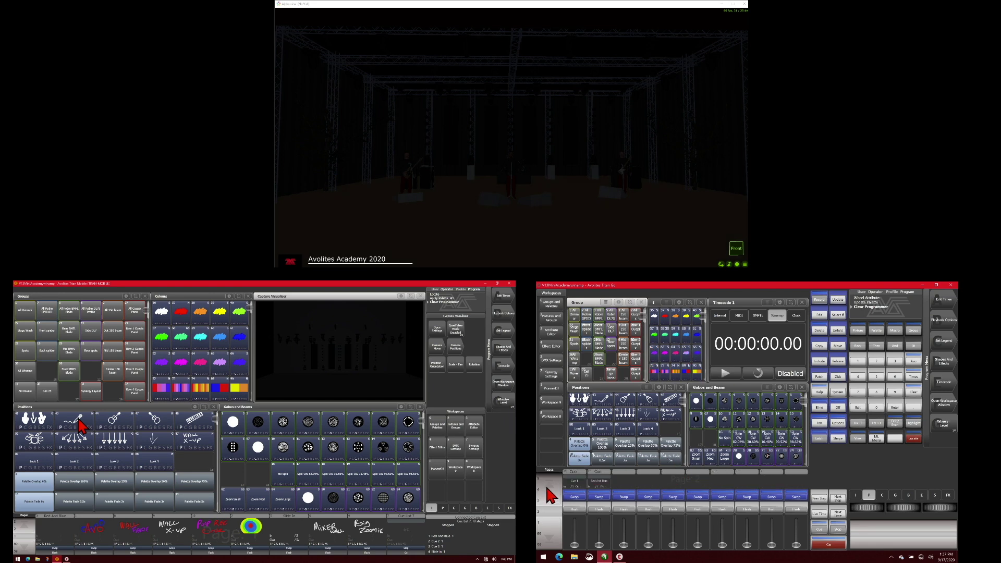
{"action": "left_click", "coordinate": [599, 316]}
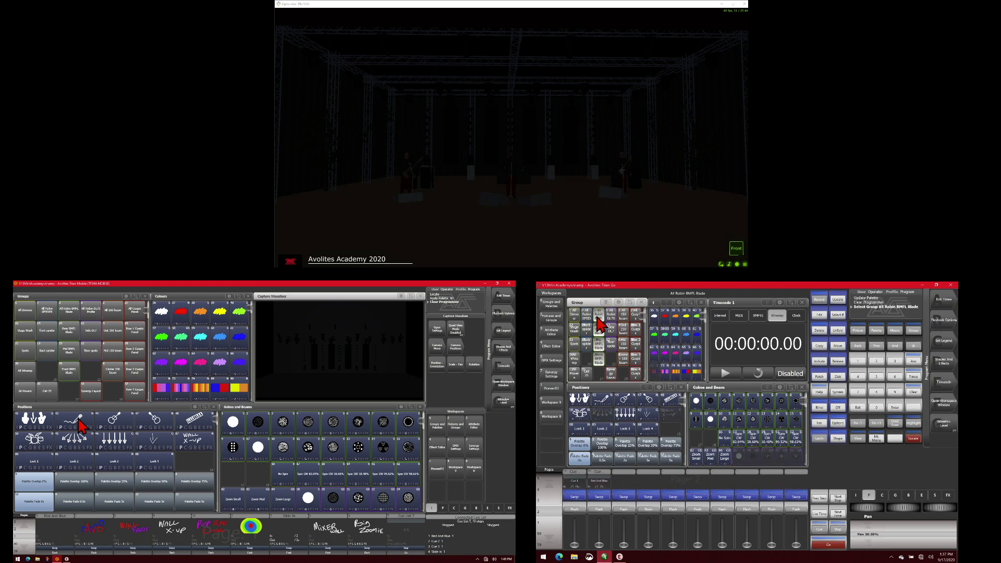
{"action": "left_click", "coordinate": [915, 439]}
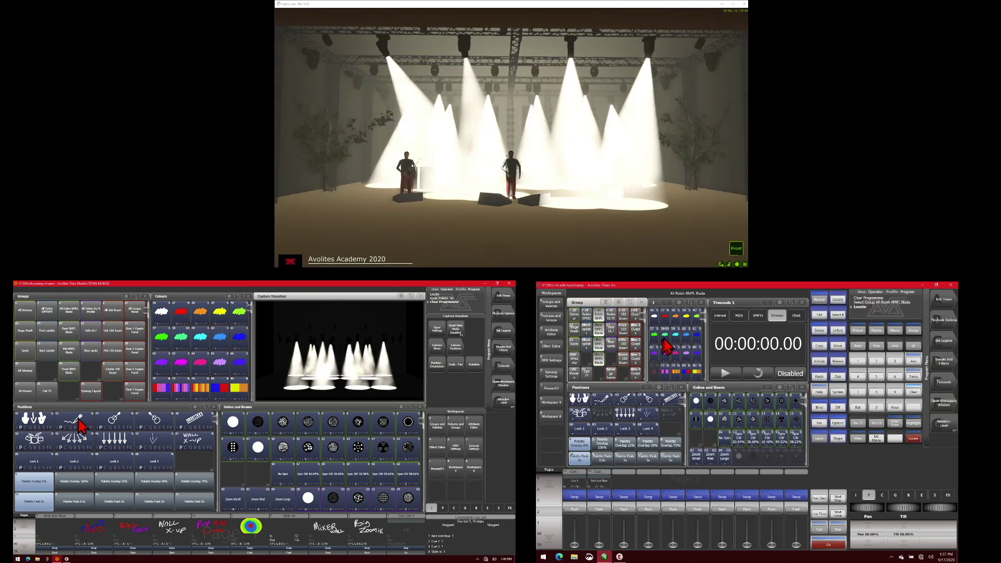
{"action": "left_click", "coordinate": [665, 316]}
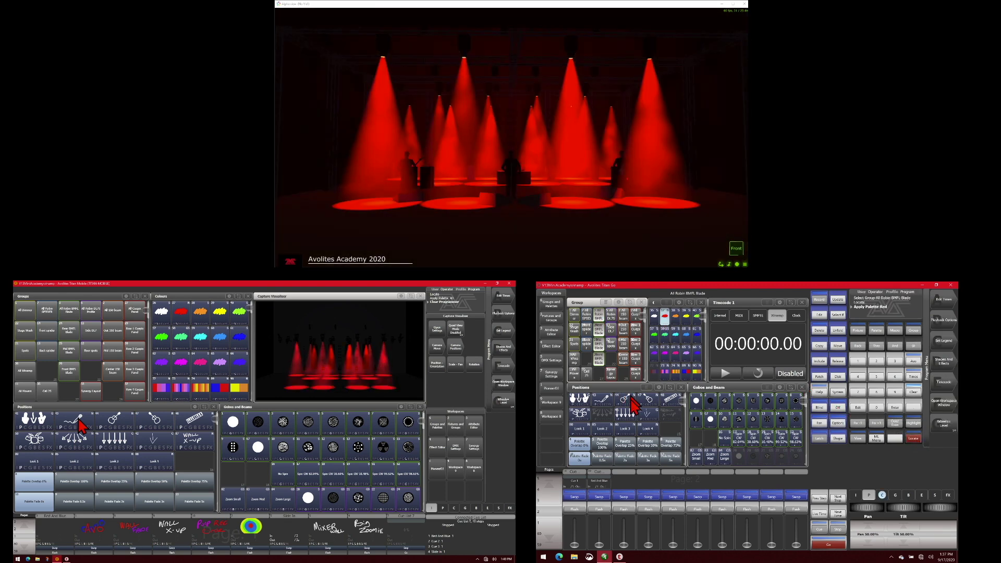
{"action": "left_click", "coordinate": [624, 426]}
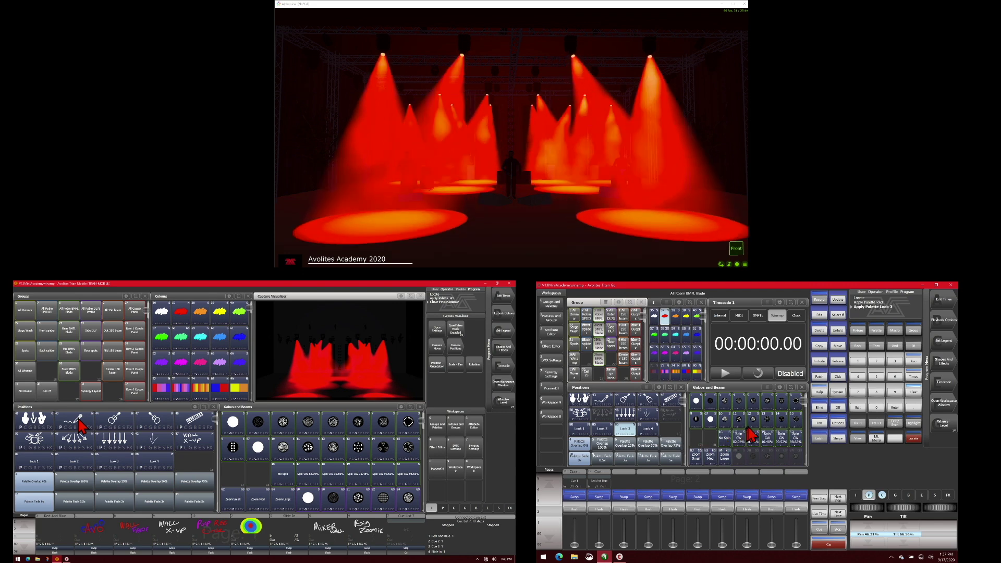
{"action": "left_click", "coordinate": [768, 421]}
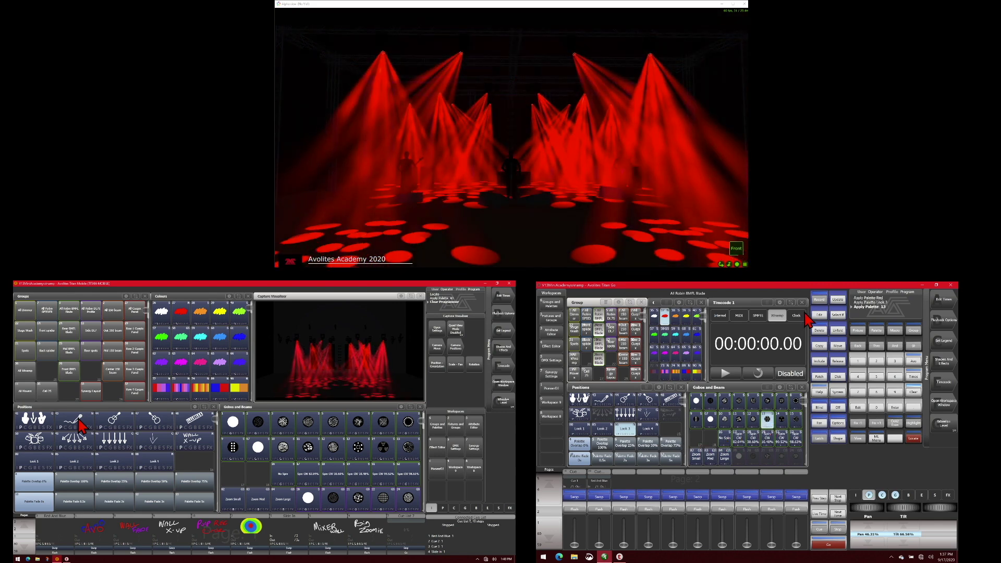
Record the red gobo look as Cue 22 and clear the programmer.
{"action": "left_click", "coordinate": [822, 299]}
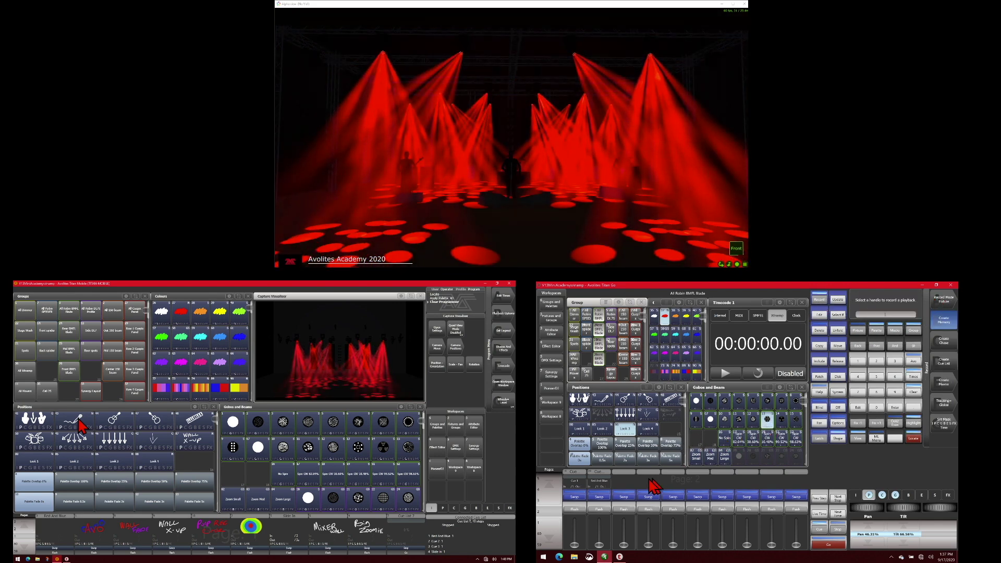
{"action": "left_click", "coordinate": [625, 502]}
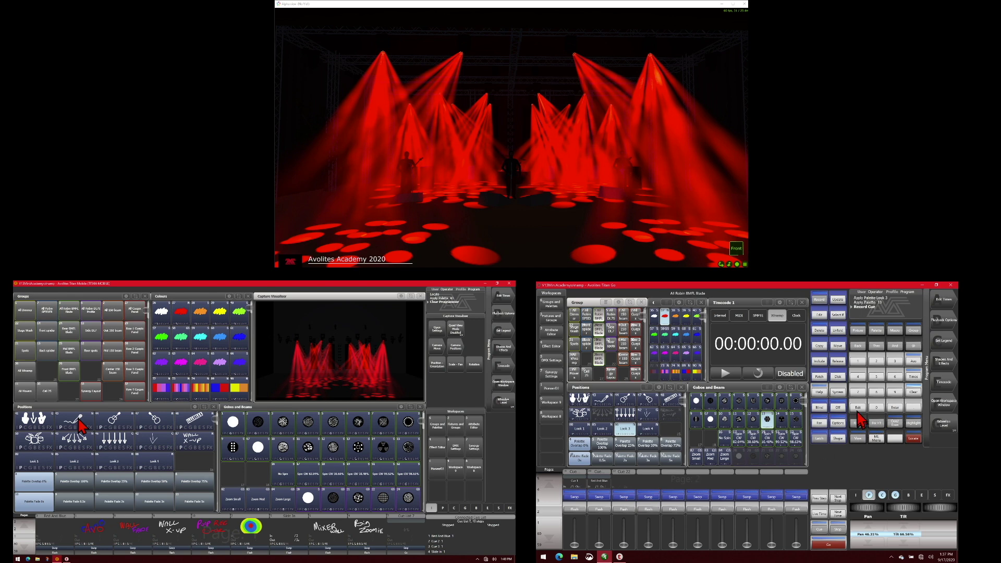
{"action": "left_click", "coordinate": [913, 392]}
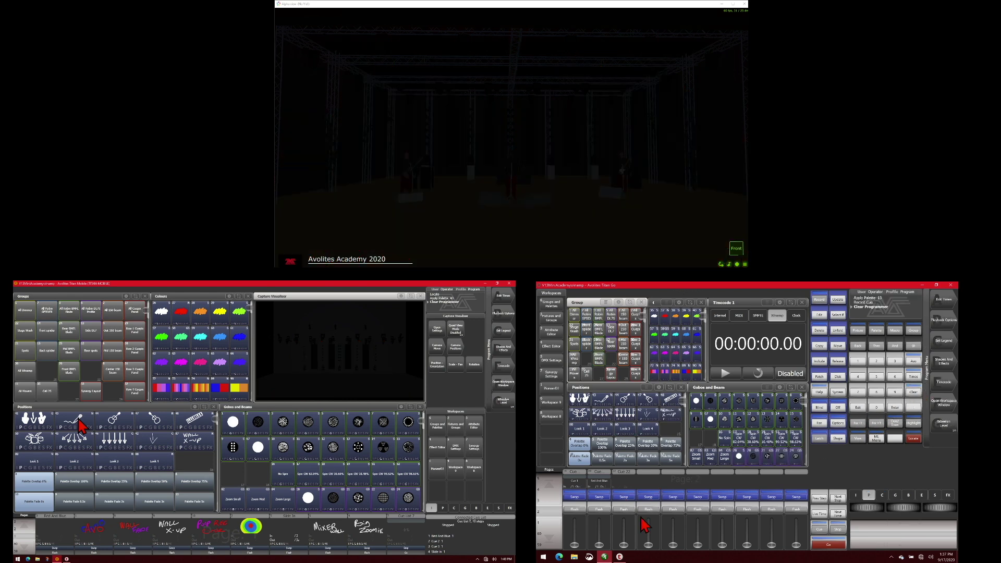
Raise the Cue 22 playback fader to fill the stage with red gobo beams.
{"action": "left_click_drag", "start_coordinate": [624, 545], "coordinate": [626, 521]}
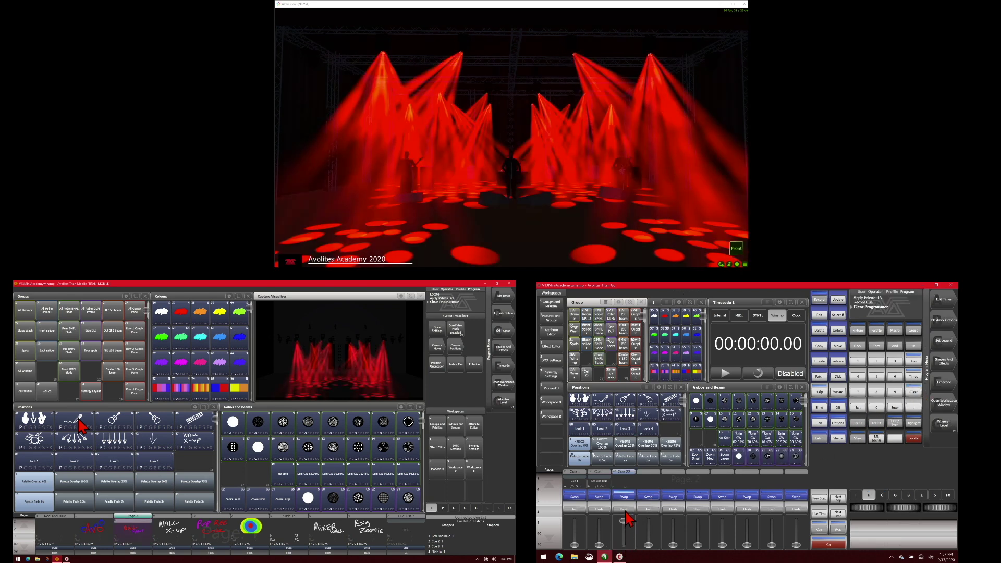